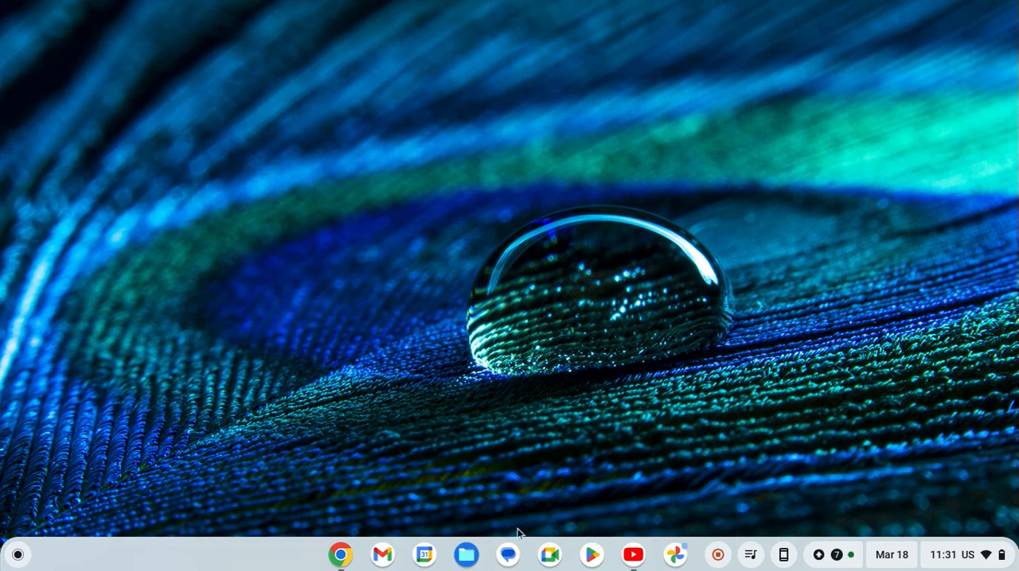
# - Switch to YouTube and close the open Studio page to return to the YouTube home page
pyautogui.click(641, 563)
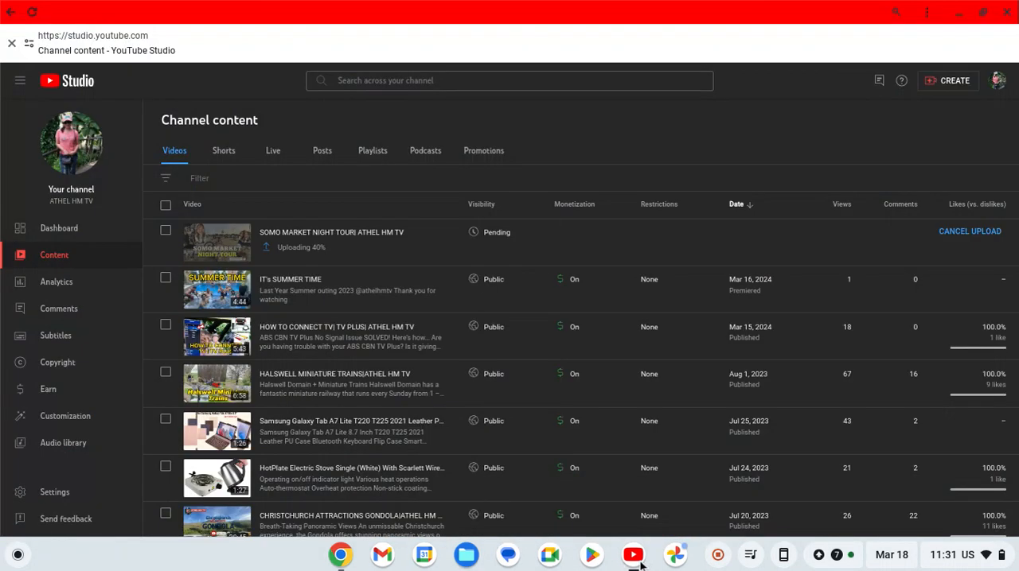
pyautogui.click(999, 80)
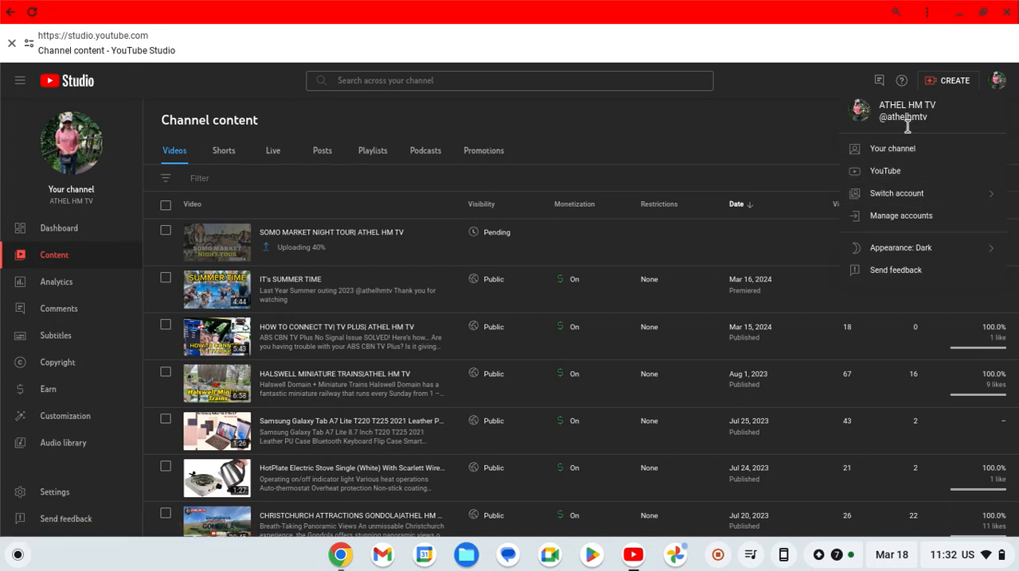
pyautogui.click(811, 141)
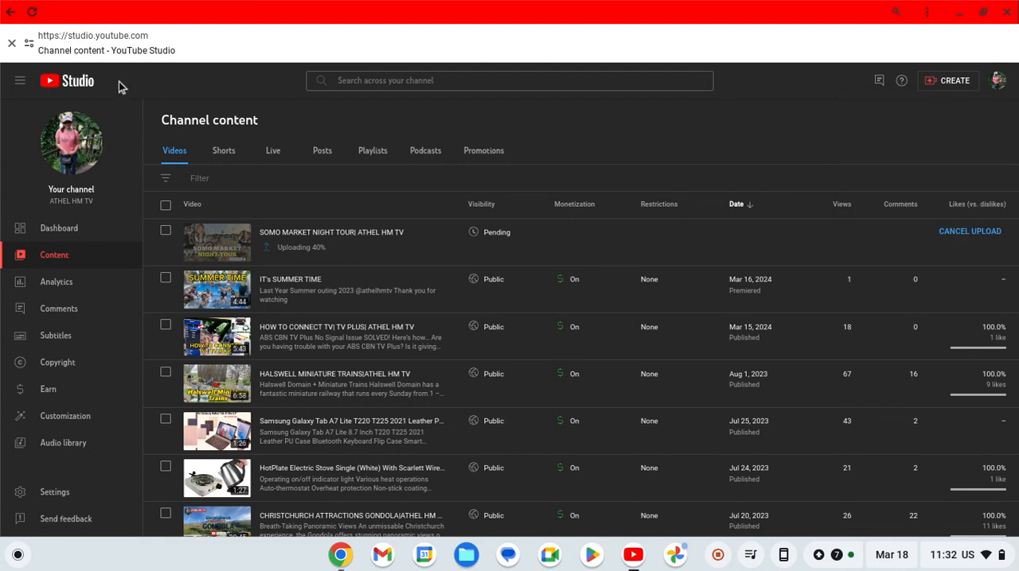
pyautogui.click(13, 45)
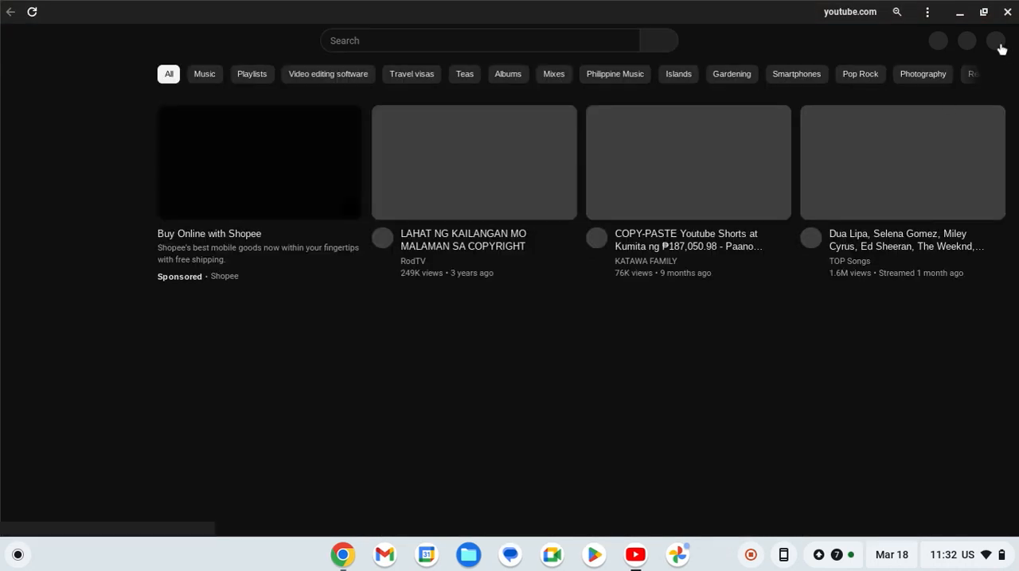
# - Open YouTube Studio for the signed-in account and show the channel's content list
pyautogui.click(998, 46)
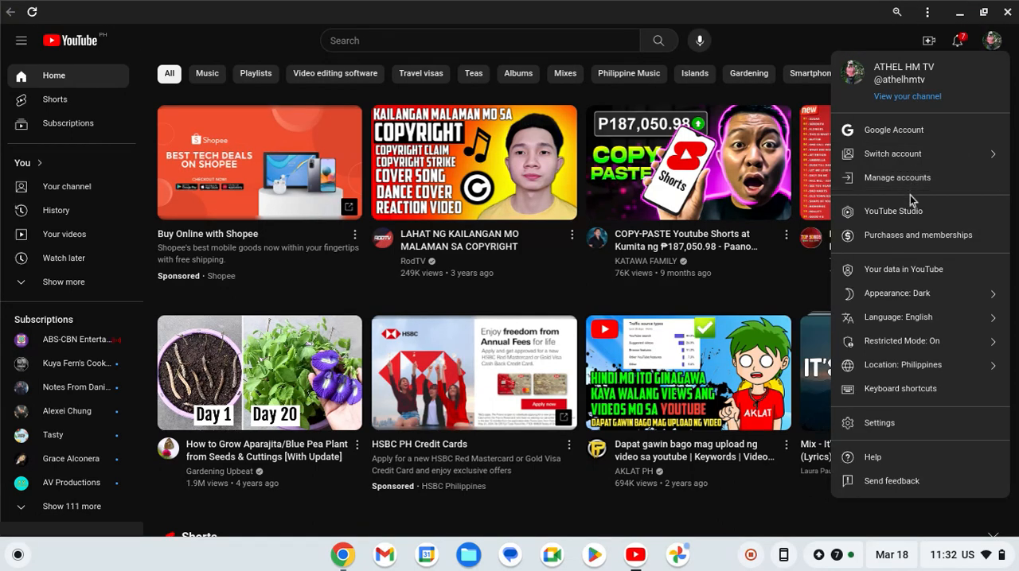
pyautogui.click(907, 221)
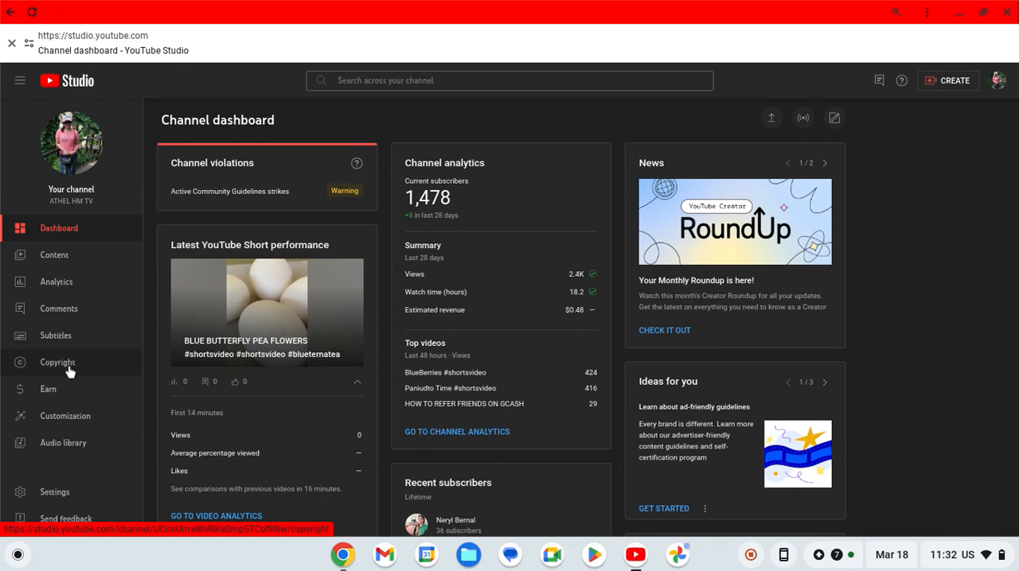
pyautogui.click(77, 263)
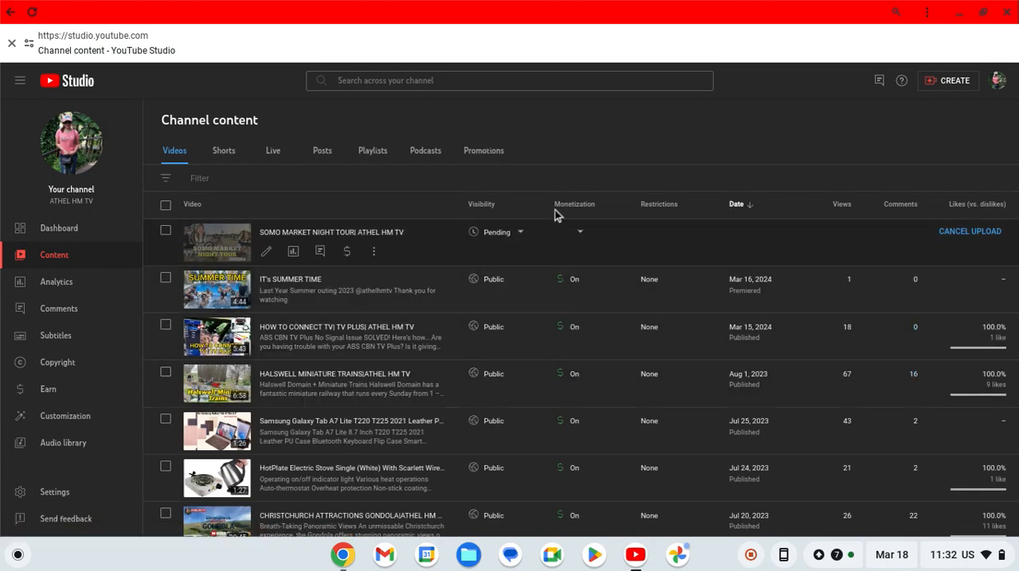
# - Look through the channel's videos for one whose monetization status is ineligible and check the status explanation
pyautogui.moveTo(574, 204)
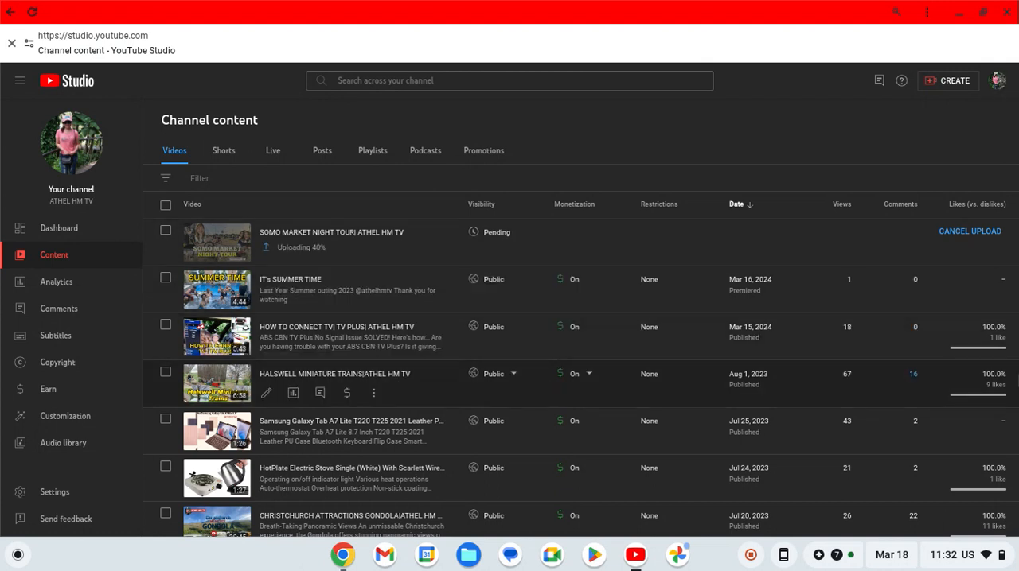
pyautogui.scroll(-5, 509, 374)
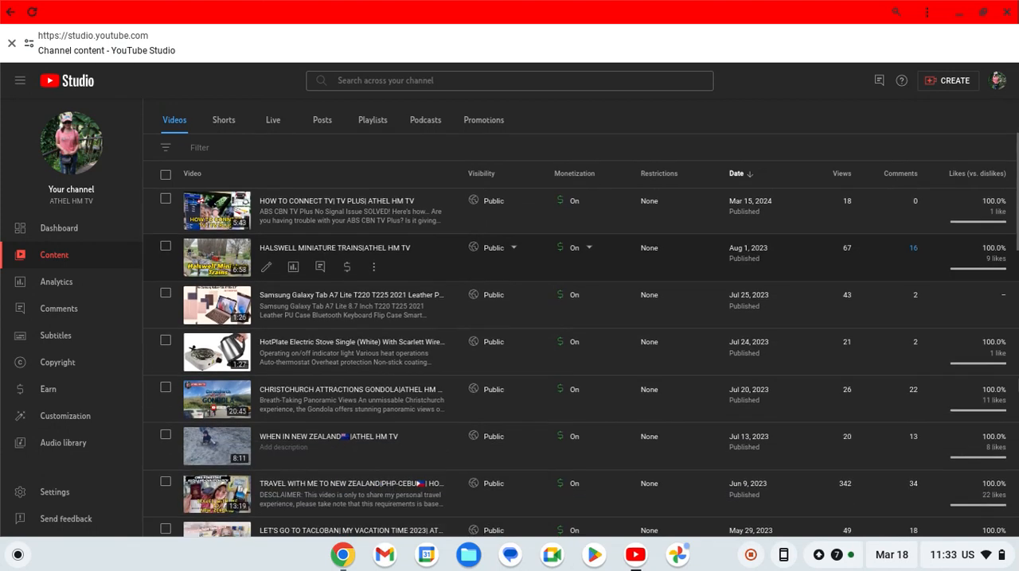
pyautogui.scroll(-3, 510, 374)
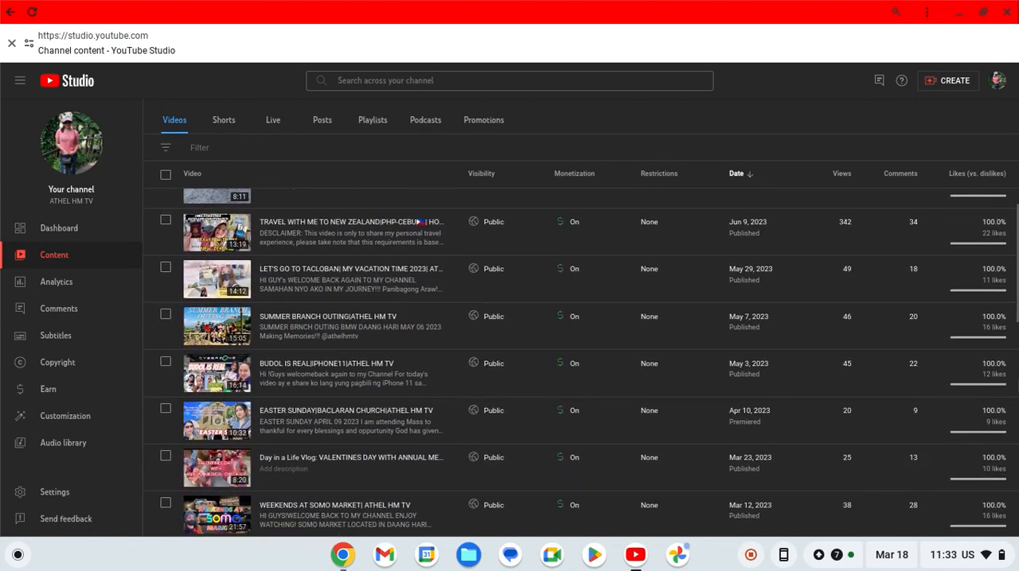
pyautogui.scroll(-4, 581, 363)
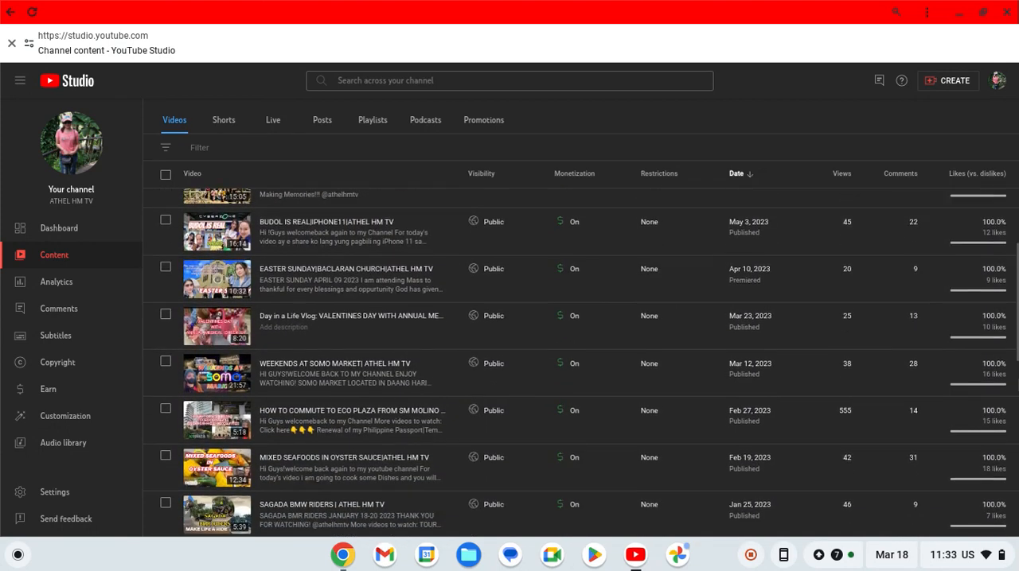
pyautogui.scroll(-4, 581, 363)
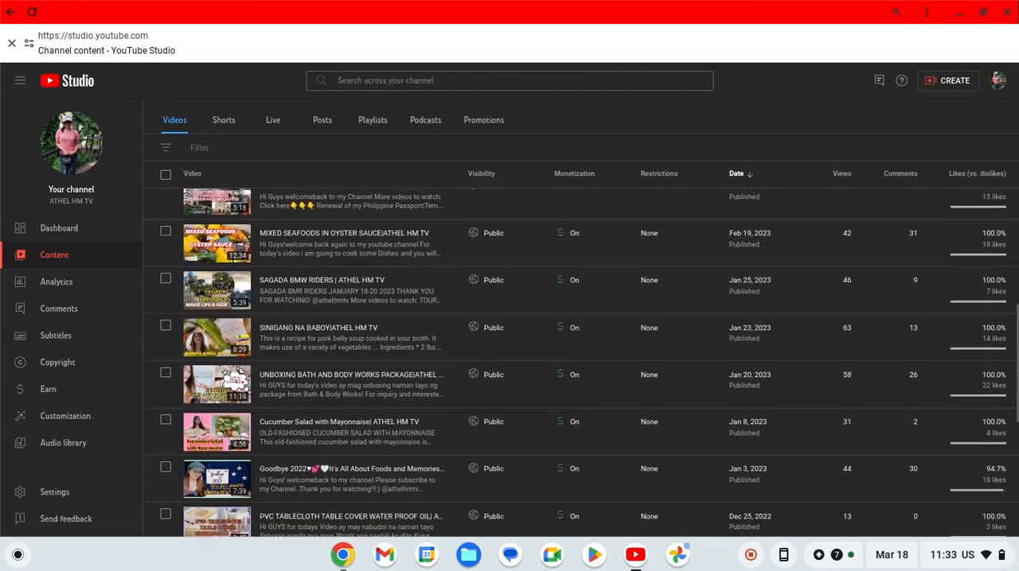
pyautogui.scroll(-3, 581, 363)
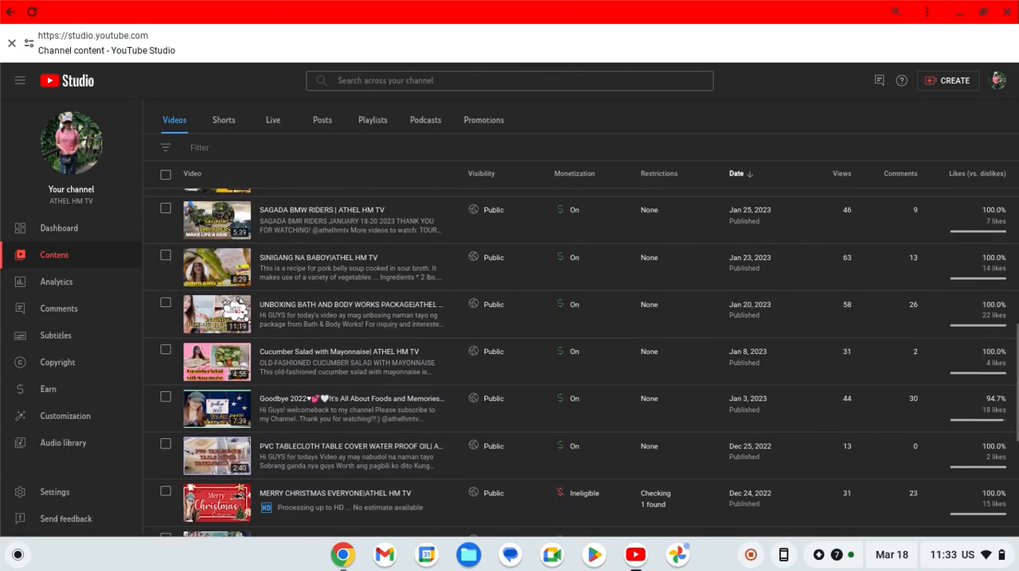
pyautogui.scroll(-1, 581, 362)
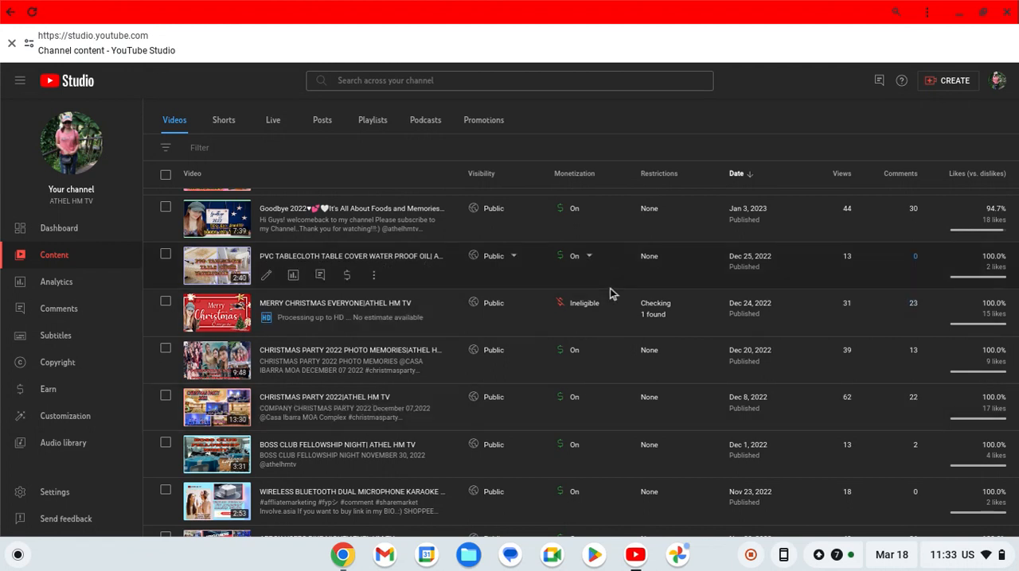
pyautogui.moveTo(584, 304)
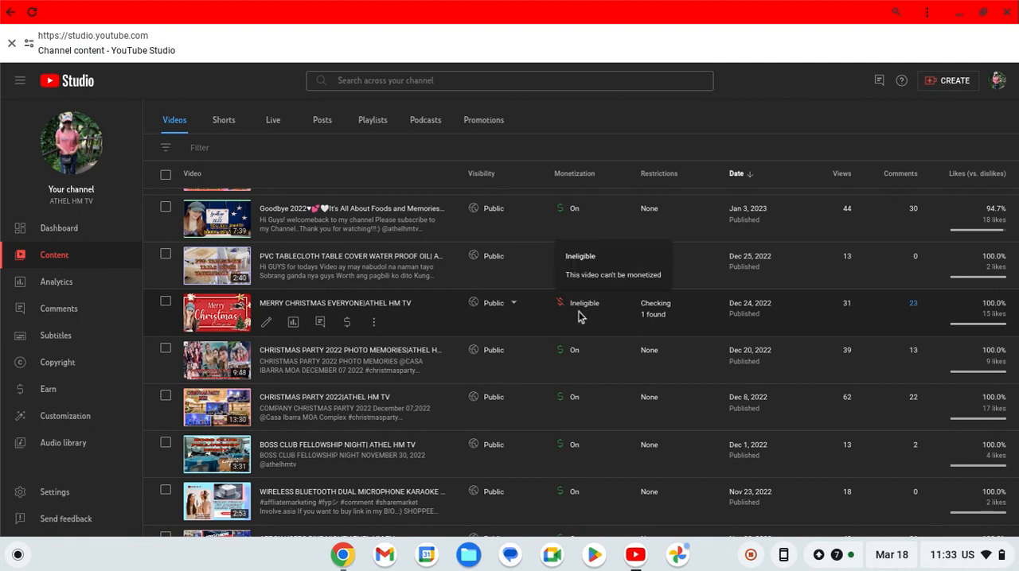
# - Open the details of the MERRY CHRISTMAS EVERYONE video, check its restrictions, and return to the channel content
pyautogui.click(266, 325)
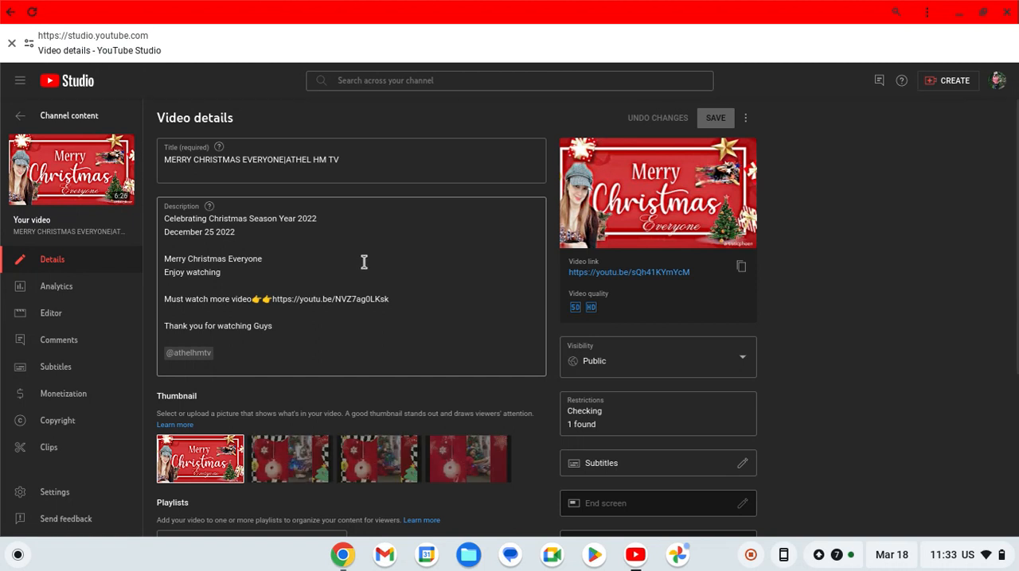
pyautogui.moveTo(667, 420)
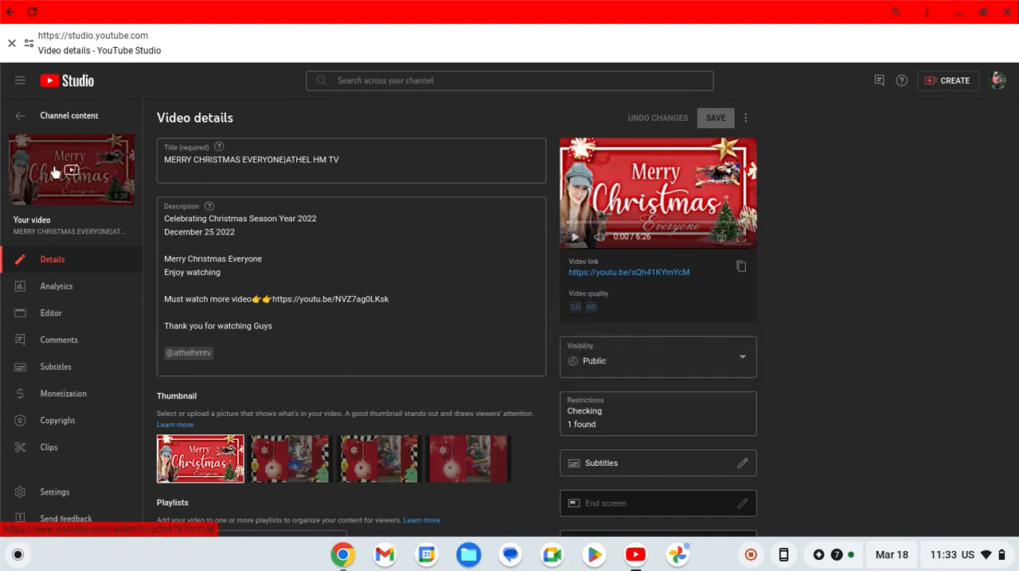
pyautogui.click(22, 119)
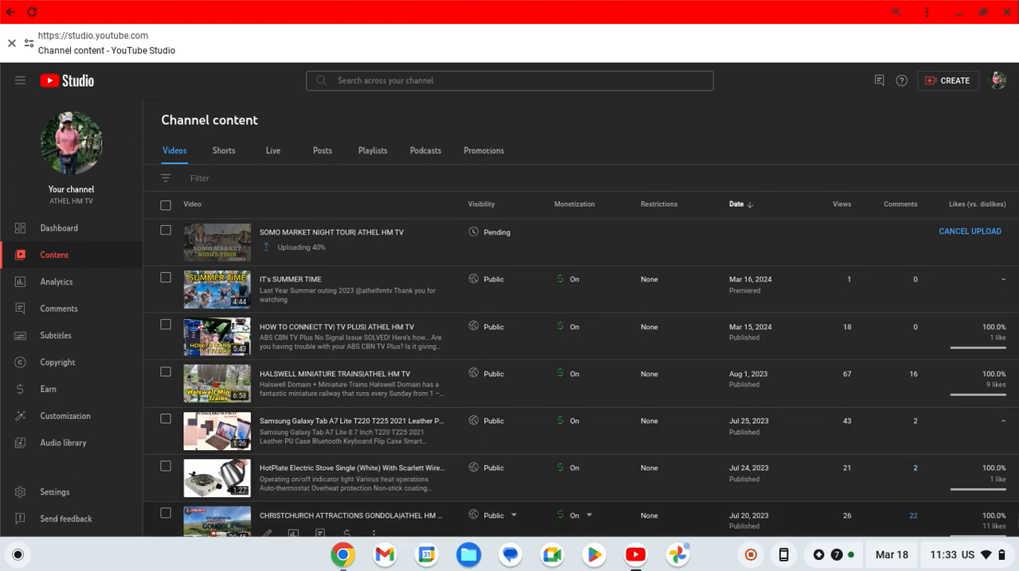
# - Find the copyright-restricted PORK KARE-KARE video on the second page of the video list and open its details
pyautogui.scroll(-10, 581, 362)
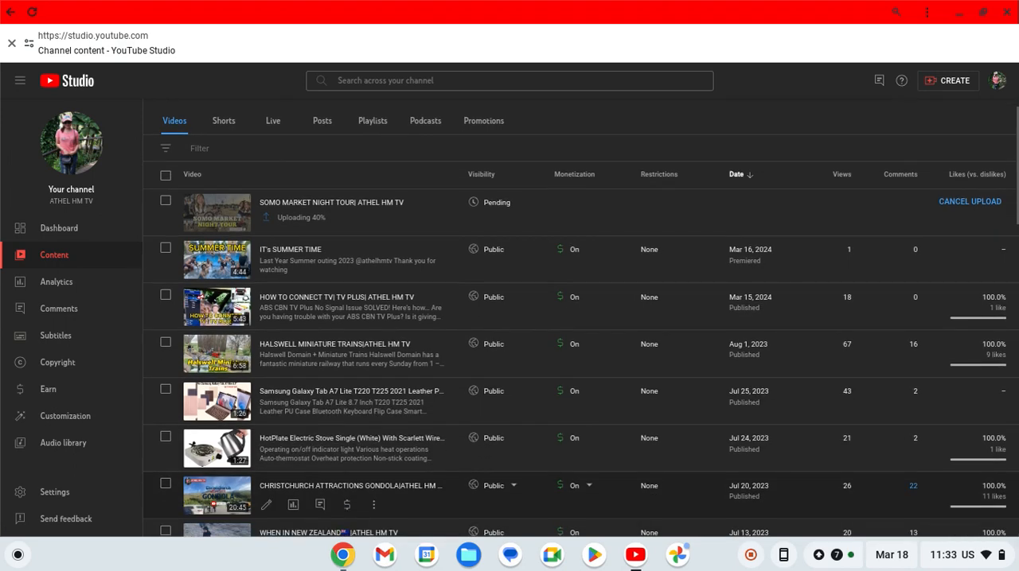
pyautogui.scroll(-10, 581, 362)
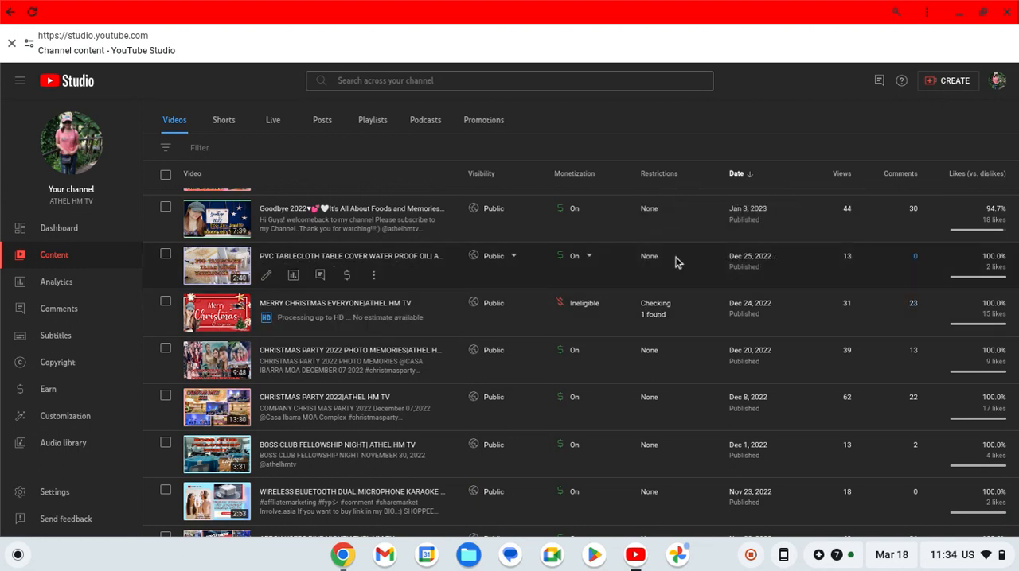
pyautogui.scroll(-3, 987, 462)
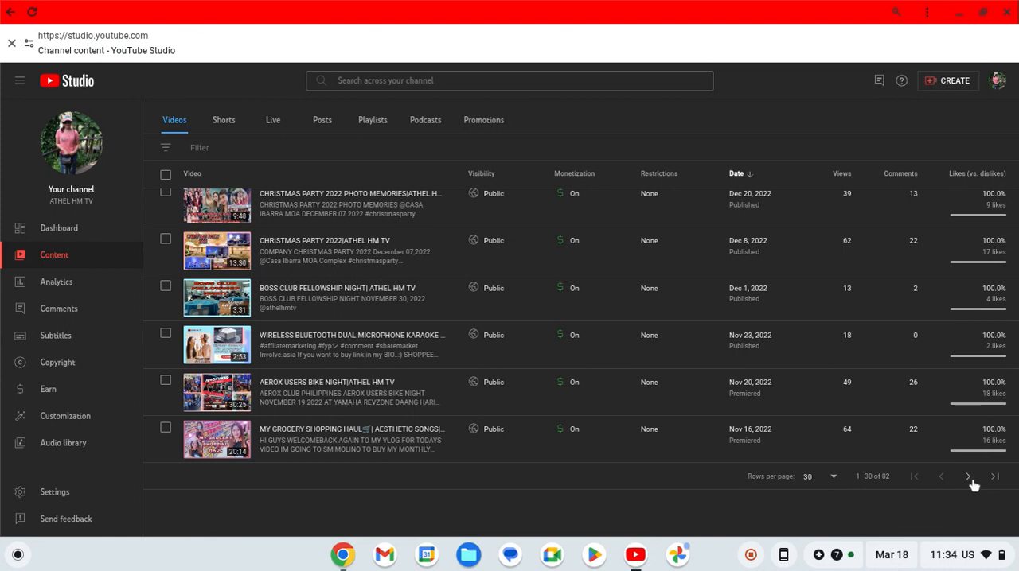
pyautogui.click(968, 478)
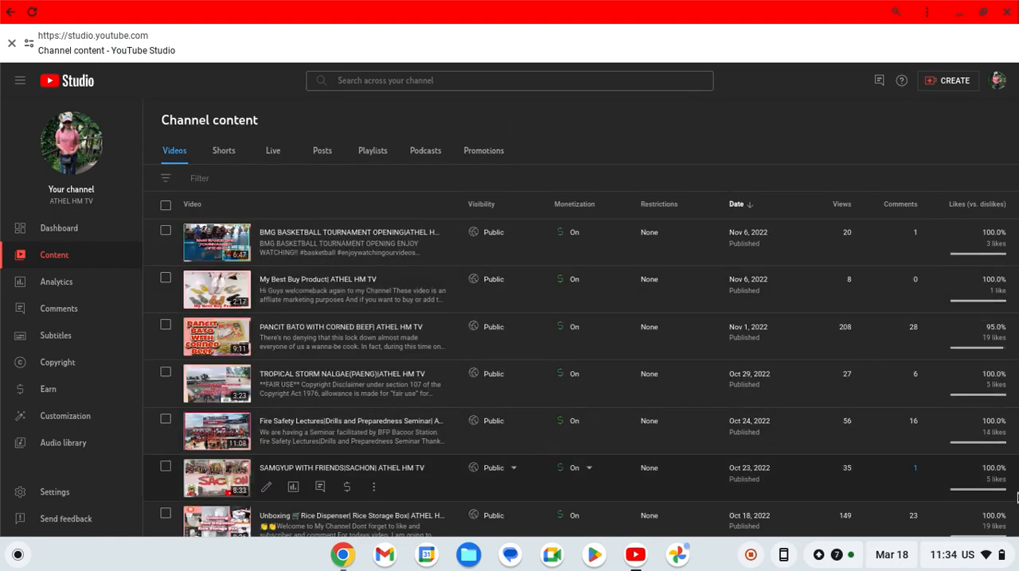
pyautogui.scroll(-3, 1017, 497)
pyautogui.scroll(-5, 1016, 497)
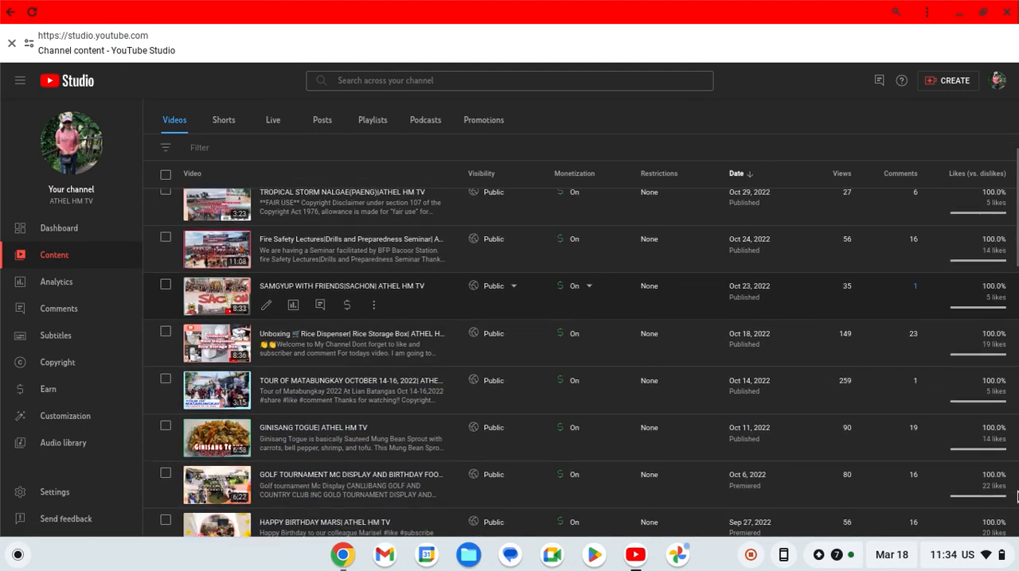
pyautogui.scroll(-10, 1016, 498)
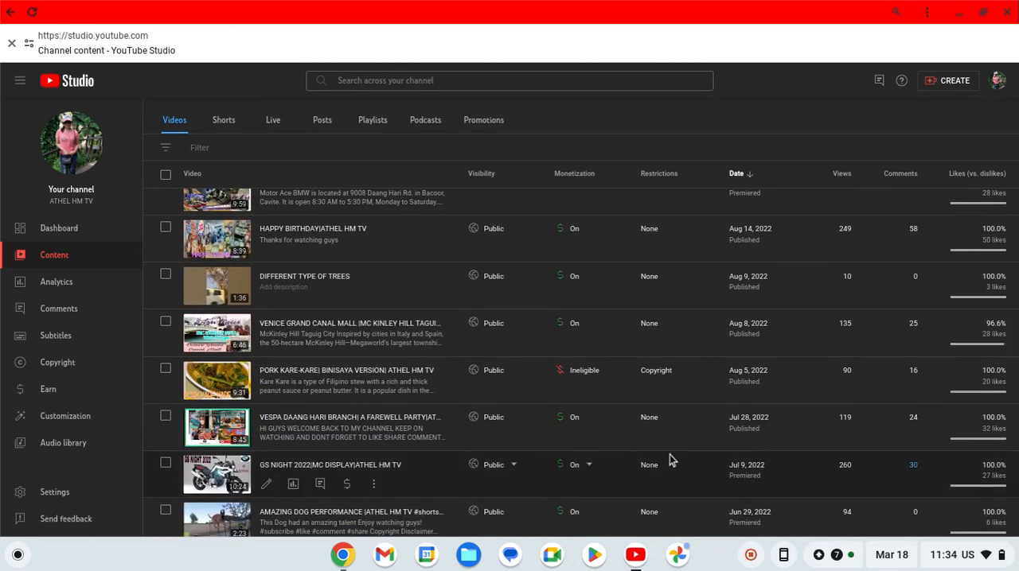
pyautogui.moveTo(575, 384)
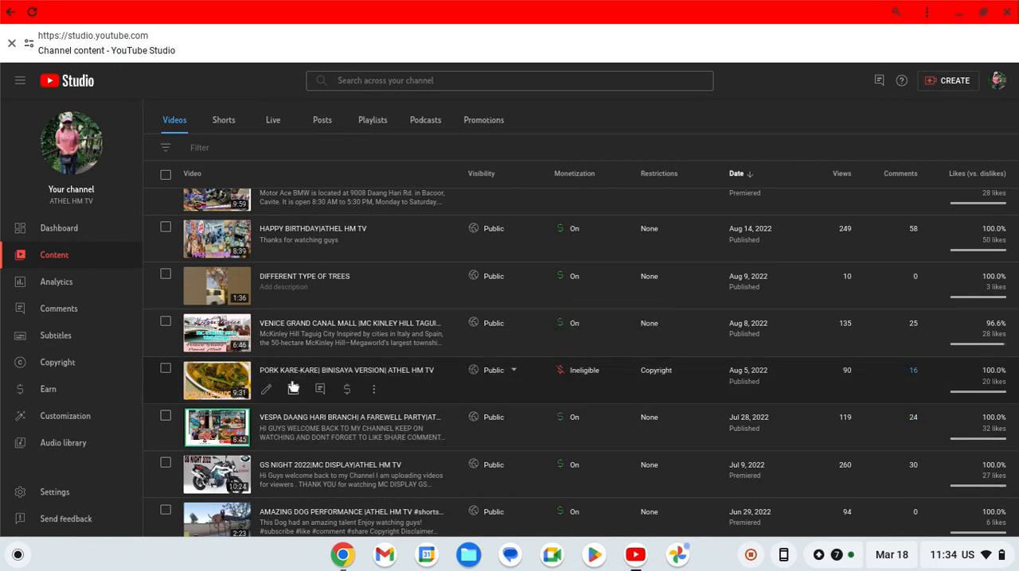
pyautogui.click(267, 389)
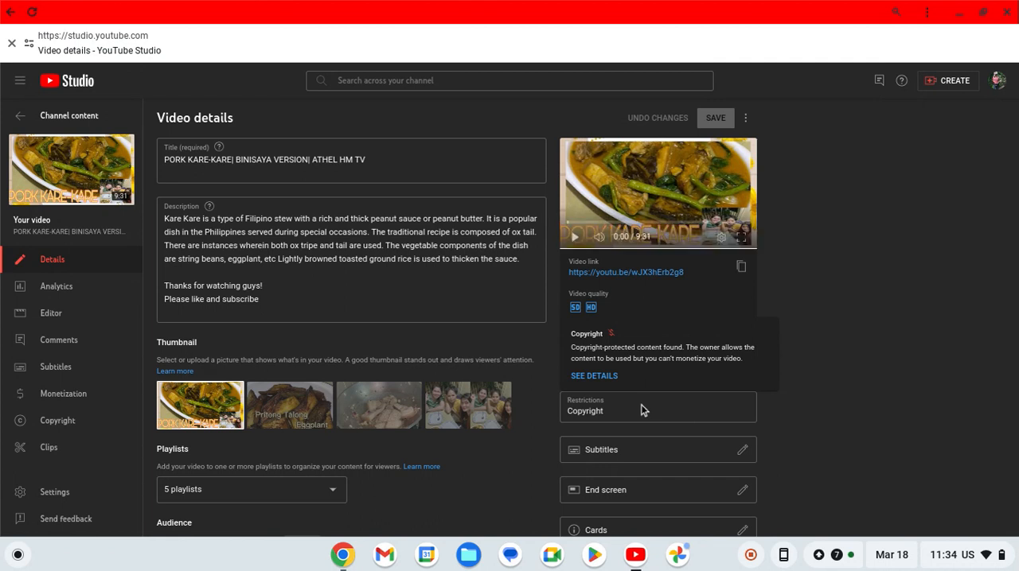
# - Review the video's copyright details and choose Replace song for the claimed Cooking Time track by ZydSounds
pyautogui.click(604, 379)
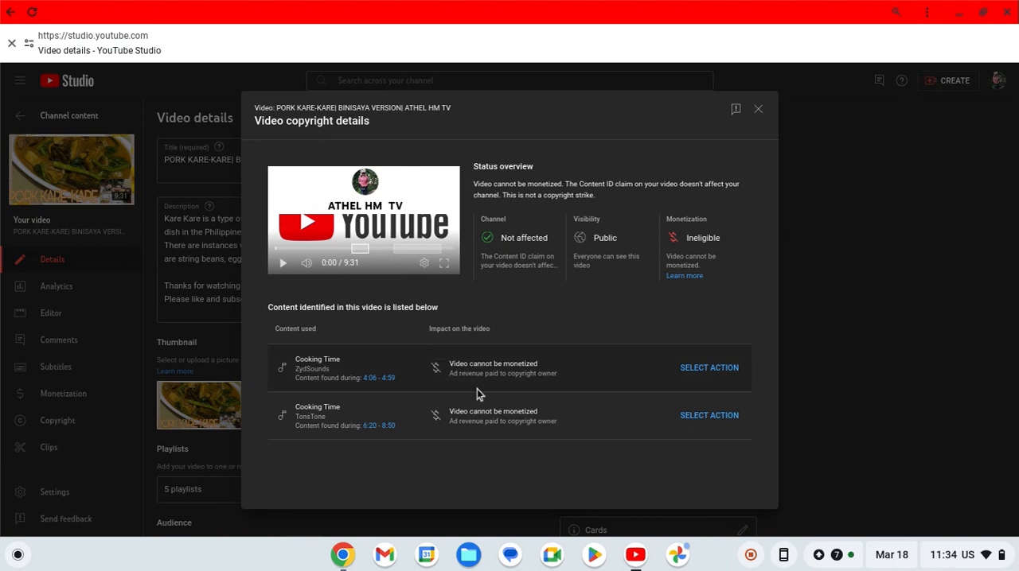
pyautogui.moveTo(463, 410)
pyautogui.click(716, 374)
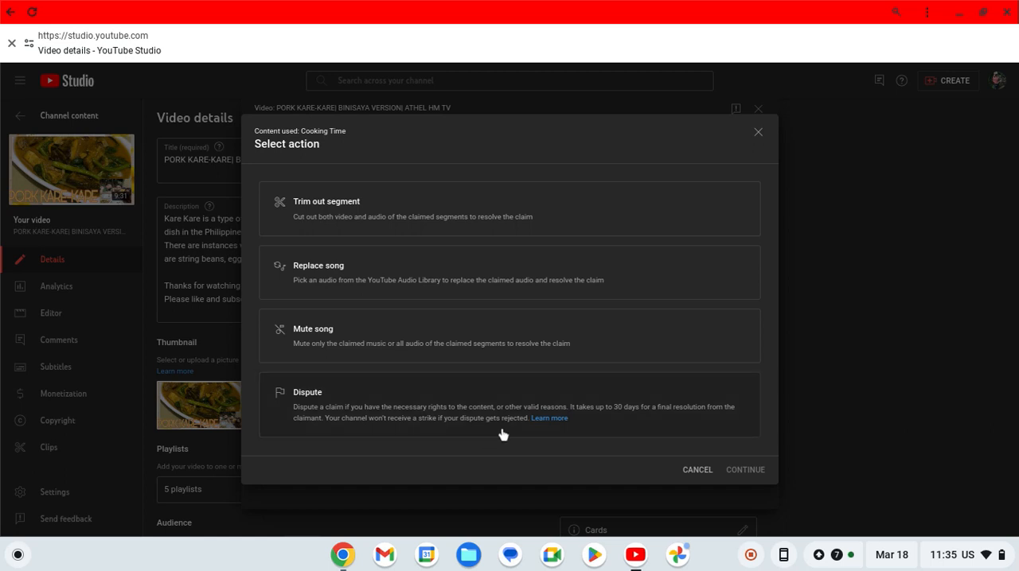
pyautogui.click(484, 280)
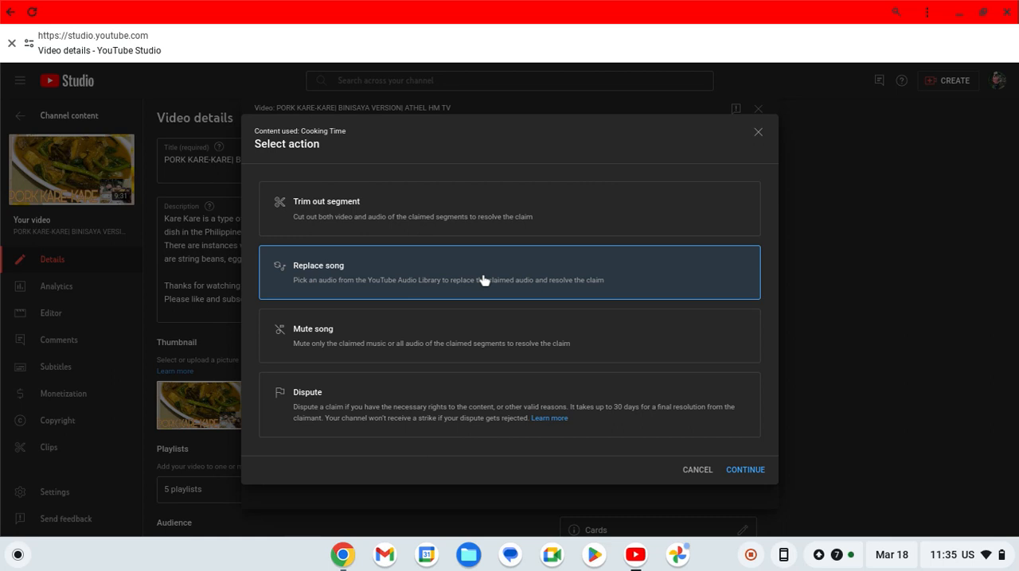
pyautogui.click(748, 471)
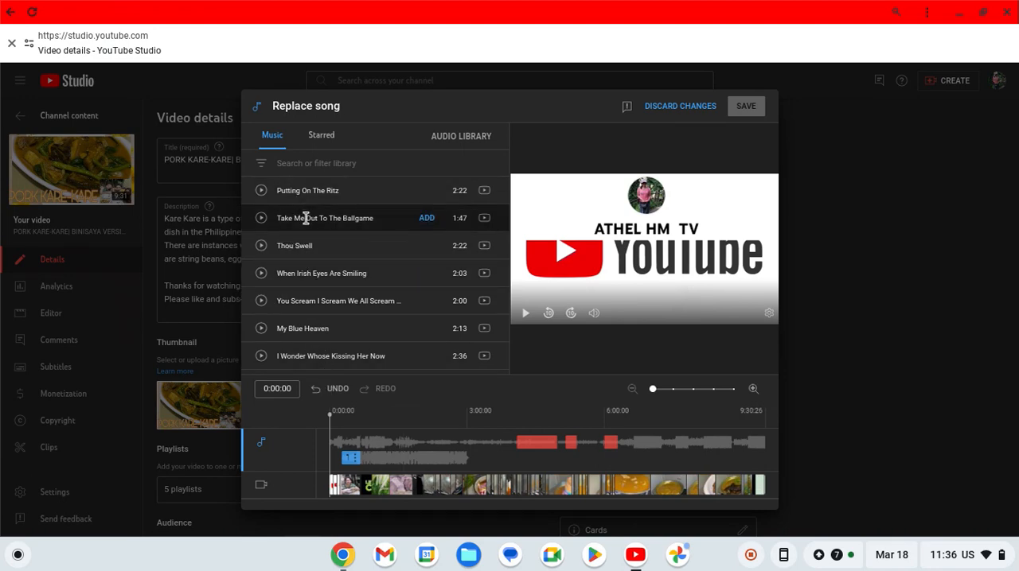
# - Preview the library tracks Take Me Out To The Ballgame and Thou Swell, lowering the system volume during playback
pyautogui.click(262, 219)
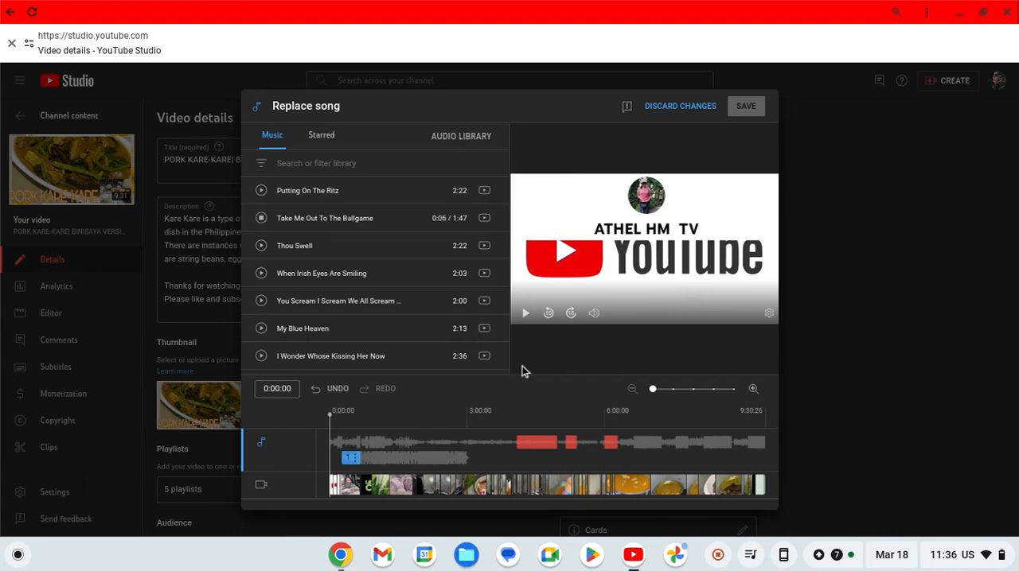
pyautogui.press('XF86AudioLowerVolume')
pyautogui.press('XF86AudioLowerVolume')
pyautogui.press('XF86AudioLowerVolume')
pyautogui.press('XF86AudioLowerVolume')
pyautogui.press('XF86AudioLowerVolume')
pyautogui.press('XF86AudioLowerVolume')
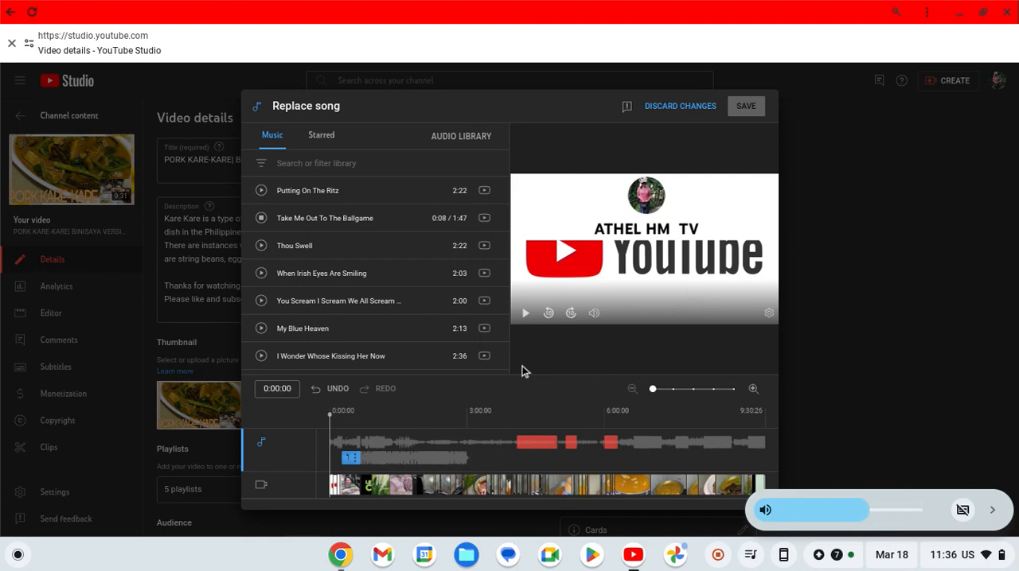
pyautogui.press('XF86AudioLowerVolume')
pyautogui.press('XF86AudioLowerVolume')
pyautogui.press('XF86AudioLowerVolume')
pyautogui.press('XF86AudioLowerVolume')
pyautogui.press('XF86AudioLowerVolume')
pyautogui.press('XF86AudioLowerVolume')
pyautogui.press('XF86AudioLowerVolume')
pyautogui.press('XF86AudioLowerVolume')
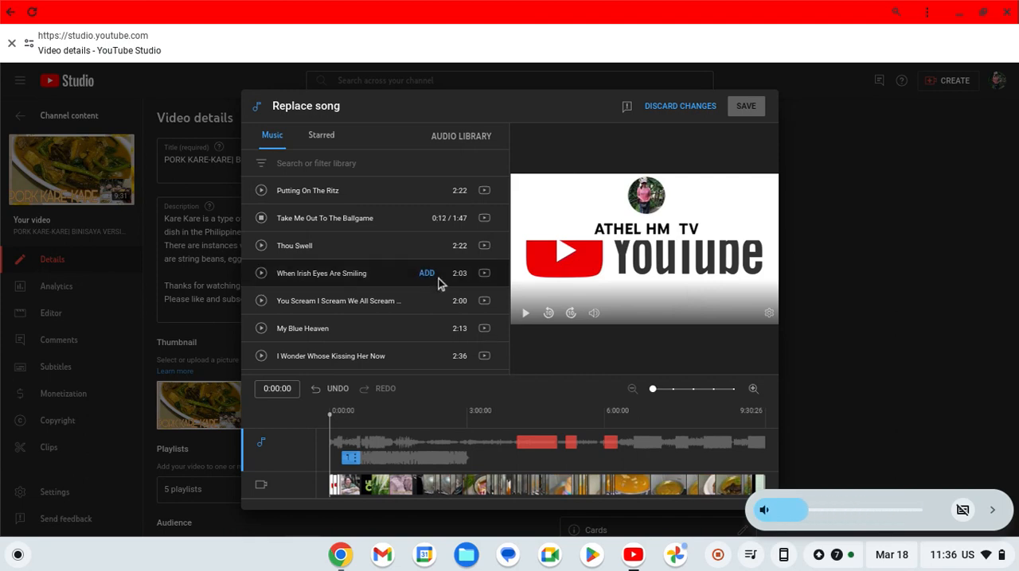
pyautogui.click(261, 245)
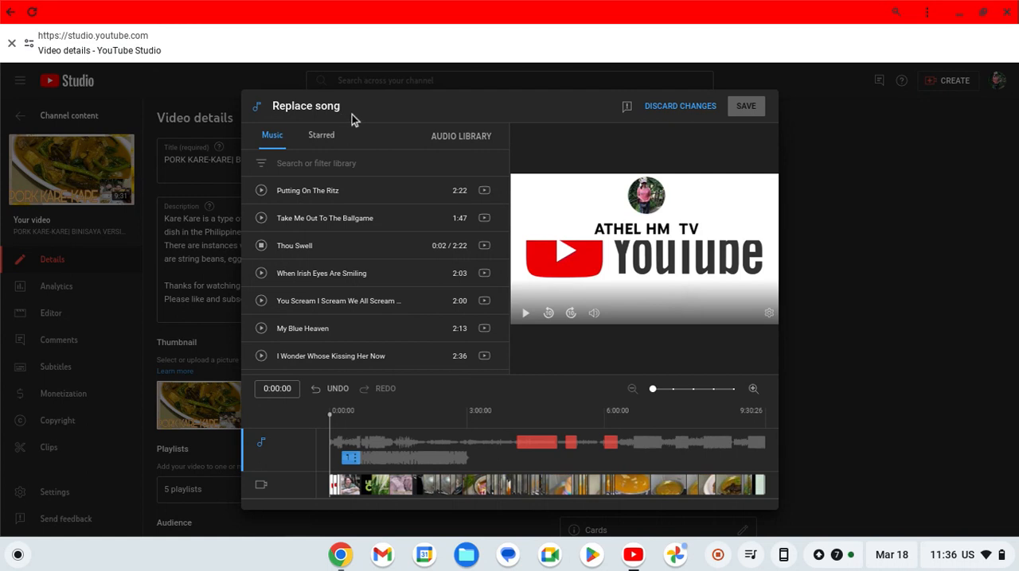
# - Filter the replacement music library to tracks containing "cooking"
pyautogui.click(315, 163)
pyautogui.write('cooking')
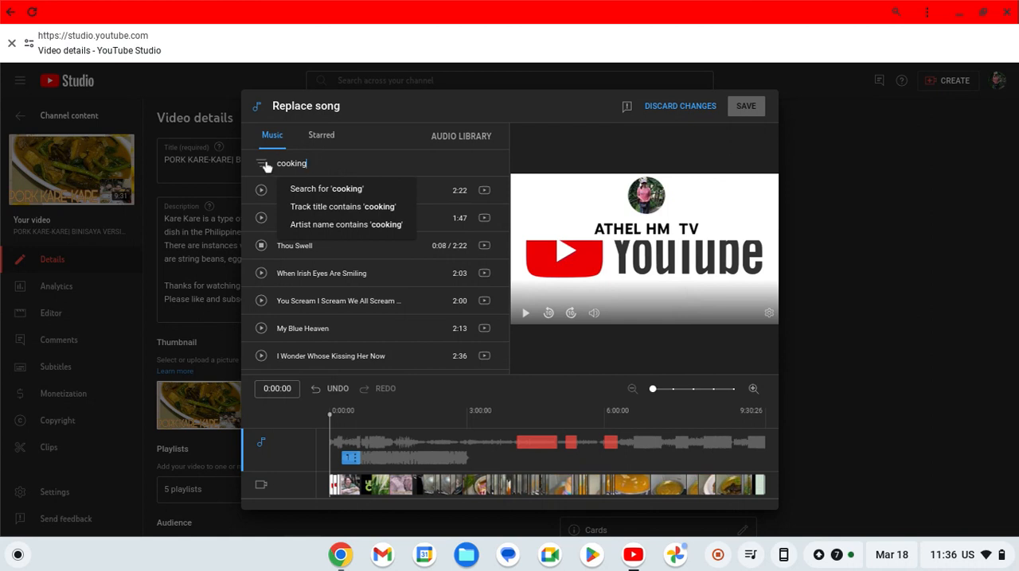
pyautogui.click(346, 193)
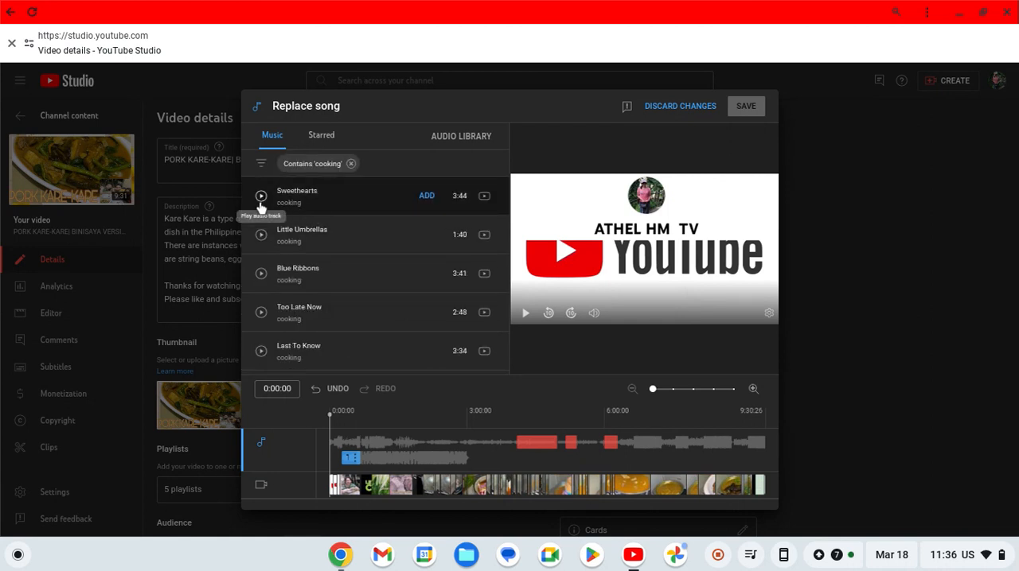
# - Preview the tracks Blue Ribbons, Too Late Now, Last To Know and Sweethearts, ending on Blue Ribbons
pyautogui.click(261, 273)
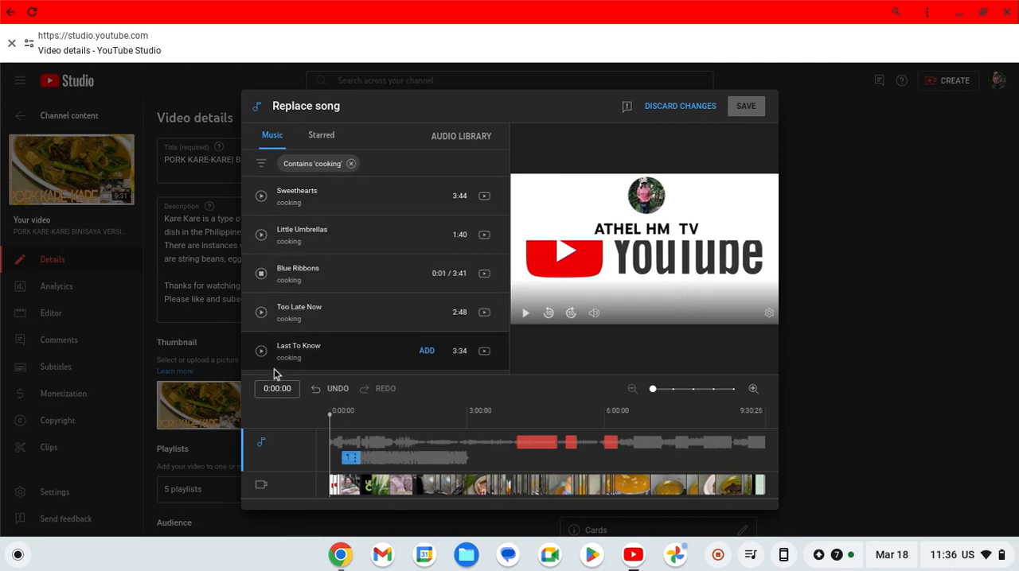
pyautogui.click(261, 312)
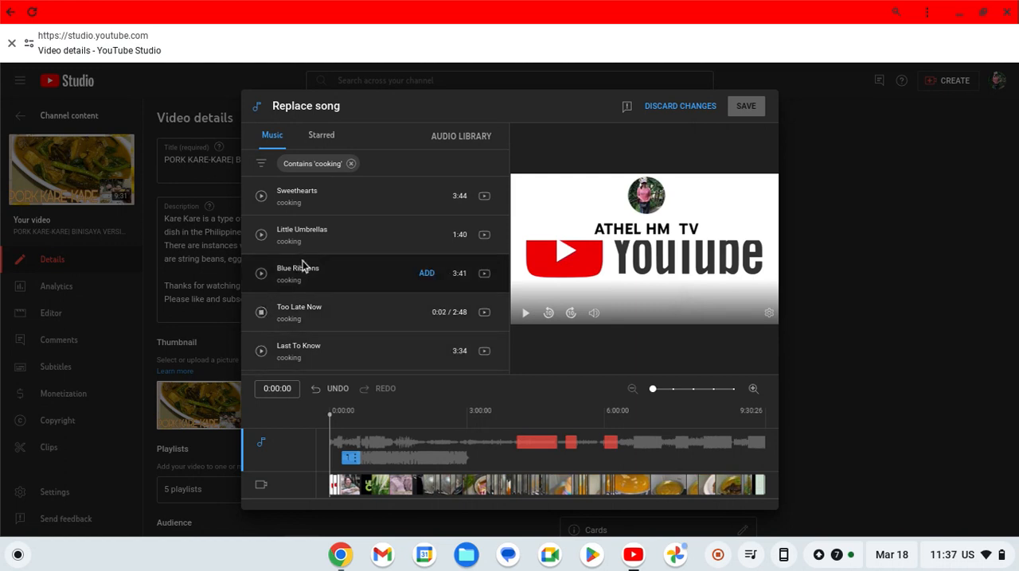
pyautogui.click(261, 354)
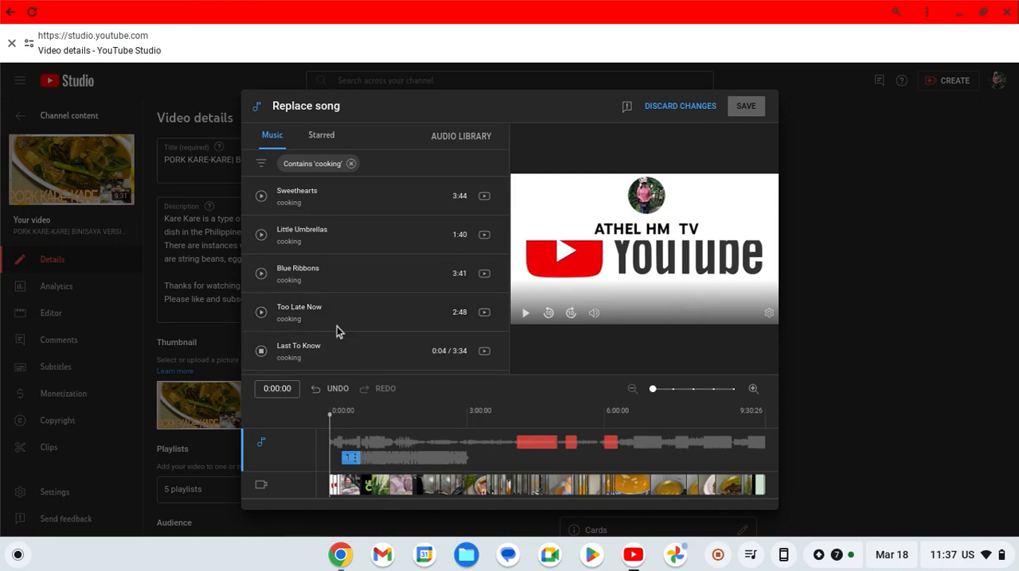
pyautogui.click(261, 197)
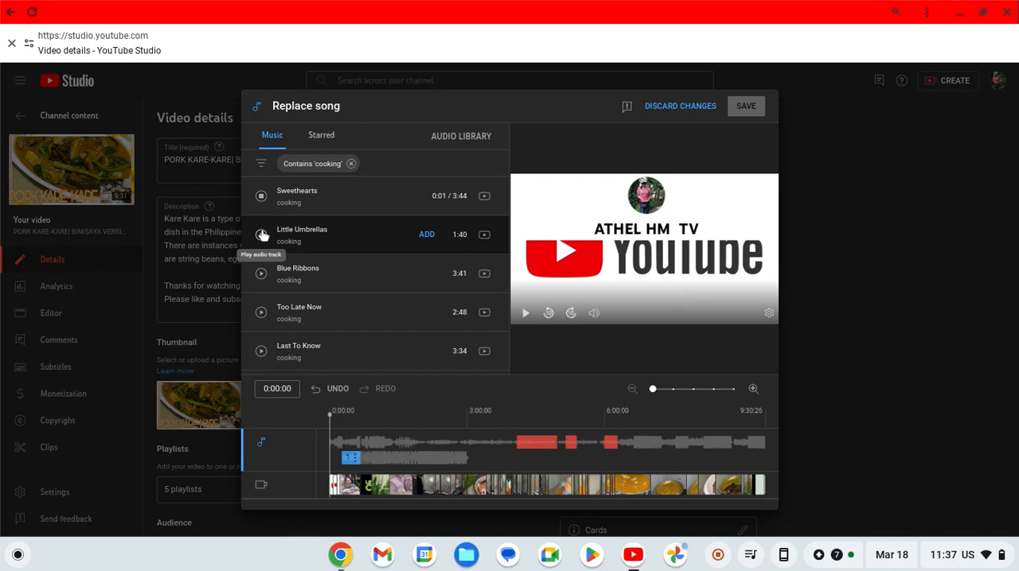
pyautogui.click(261, 274)
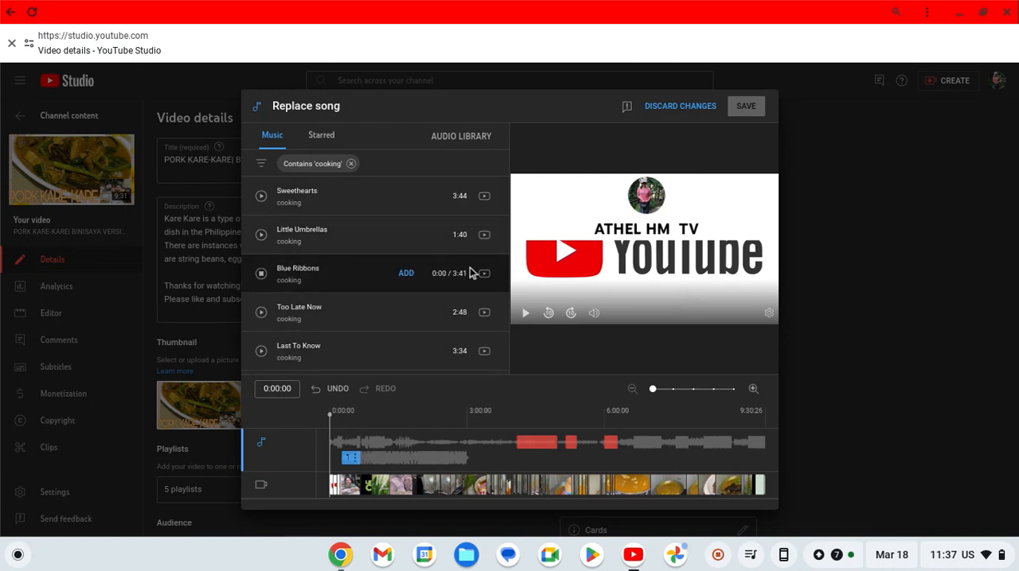
# - Add Blue Ribbons over the claimed segments, save and confirm the song replacement, and return to the channel content
pyautogui.click(412, 278)
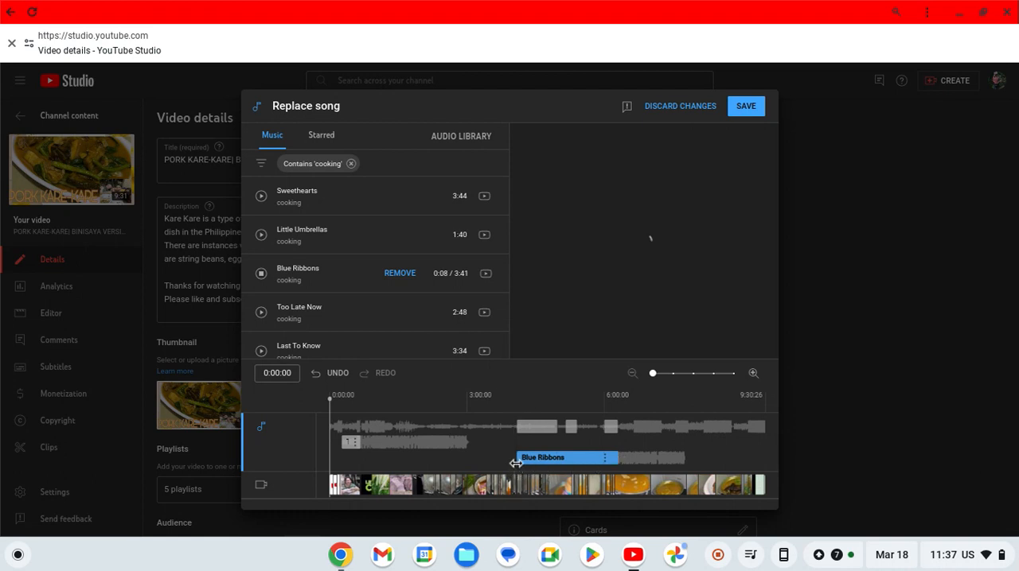
pyautogui.moveTo(518, 434)
pyautogui.click(745, 107)
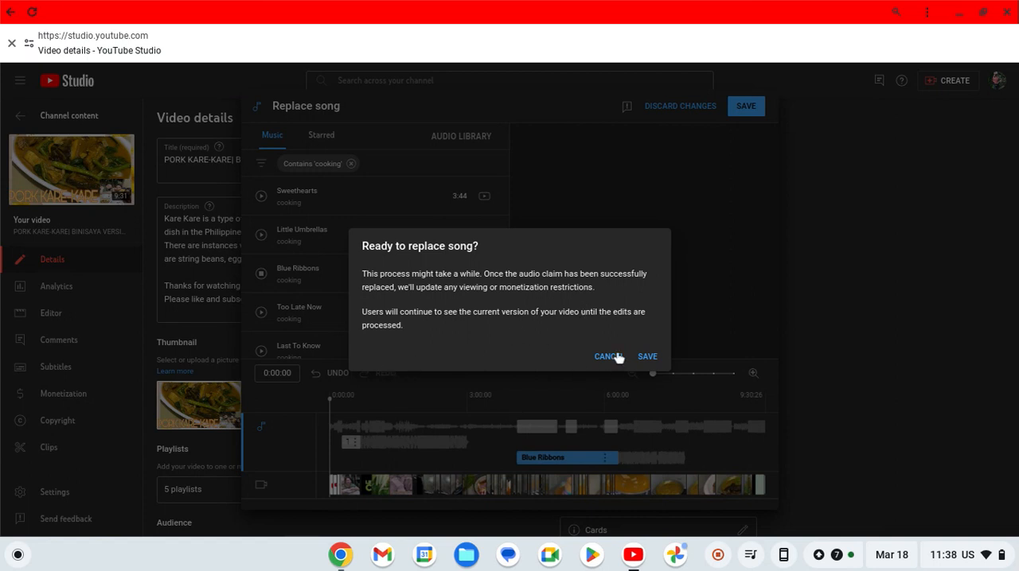
pyautogui.click(647, 357)
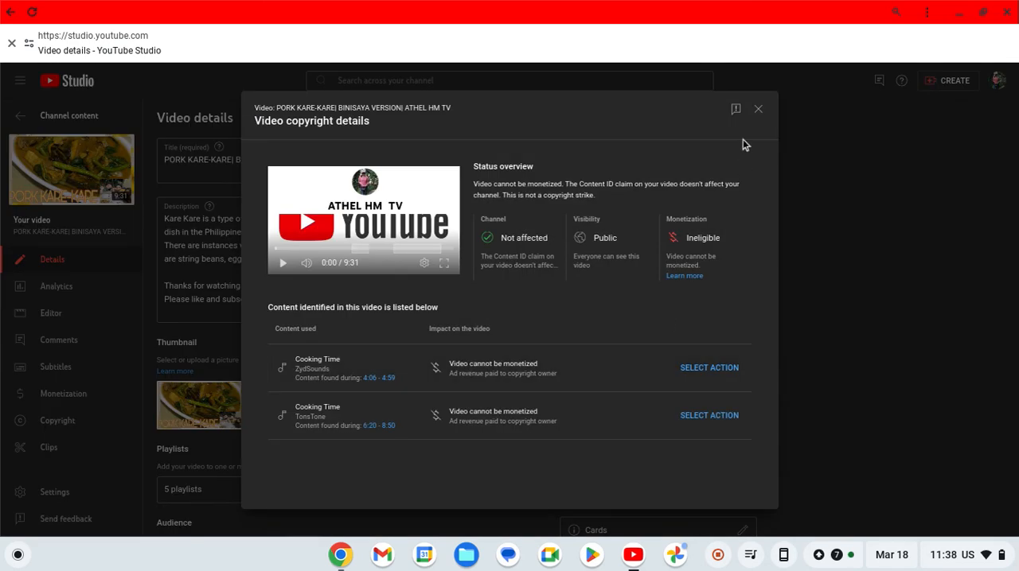
pyautogui.click(759, 109)
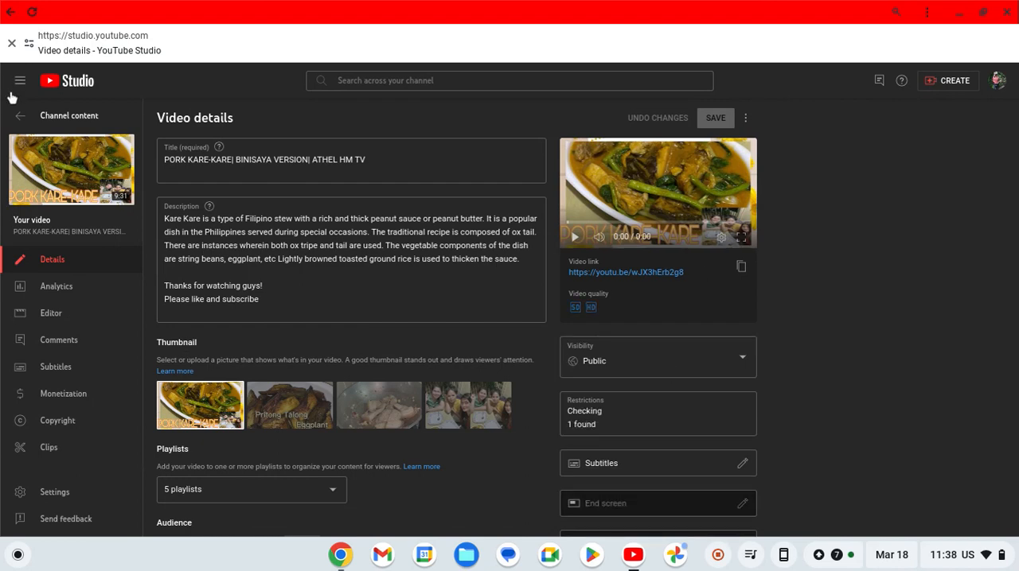
pyautogui.click(20, 117)
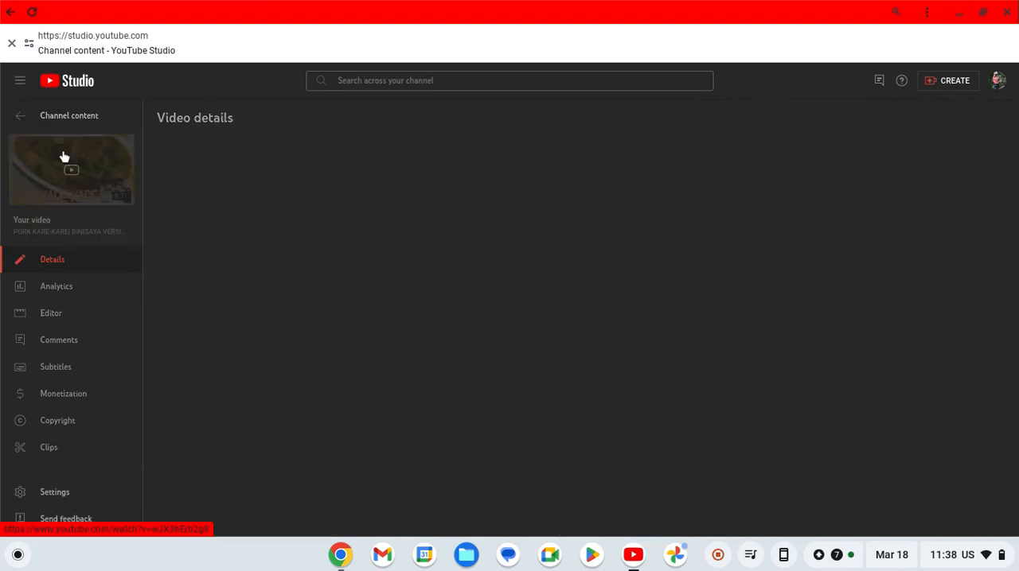